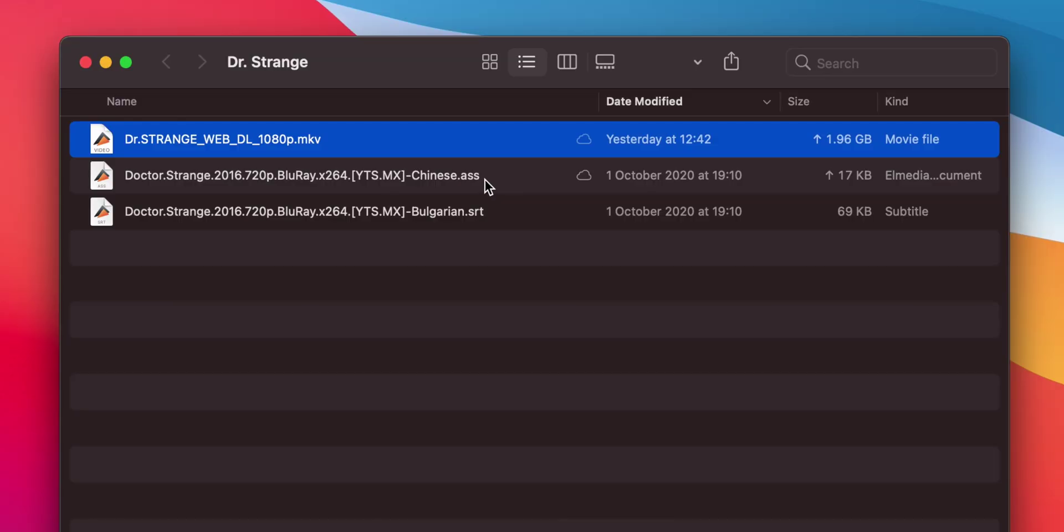
# - Select the Chinese .ass and Bulgarian .srt subtitle files, then page forward in Google results
pyautogui.click(485, 181)
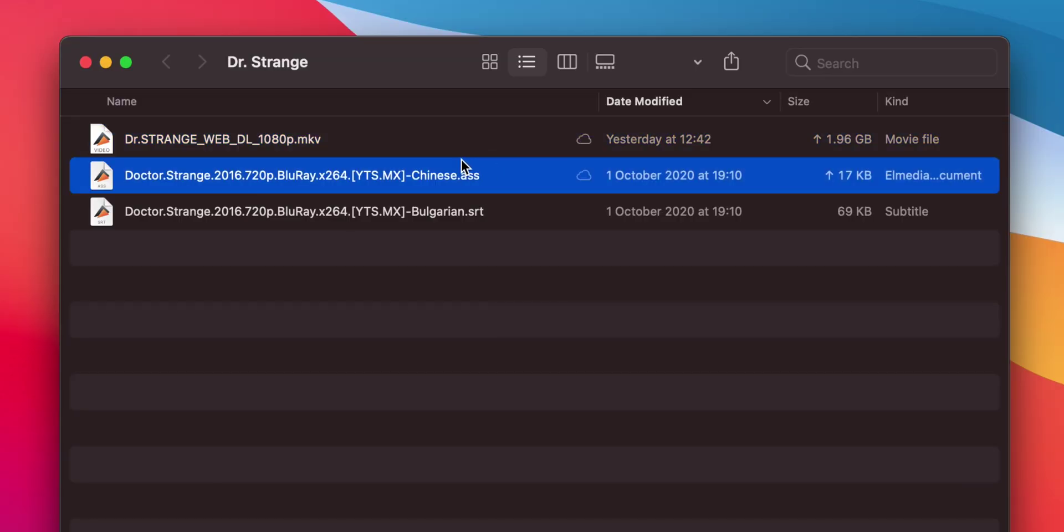
pyautogui.click(491, 214)
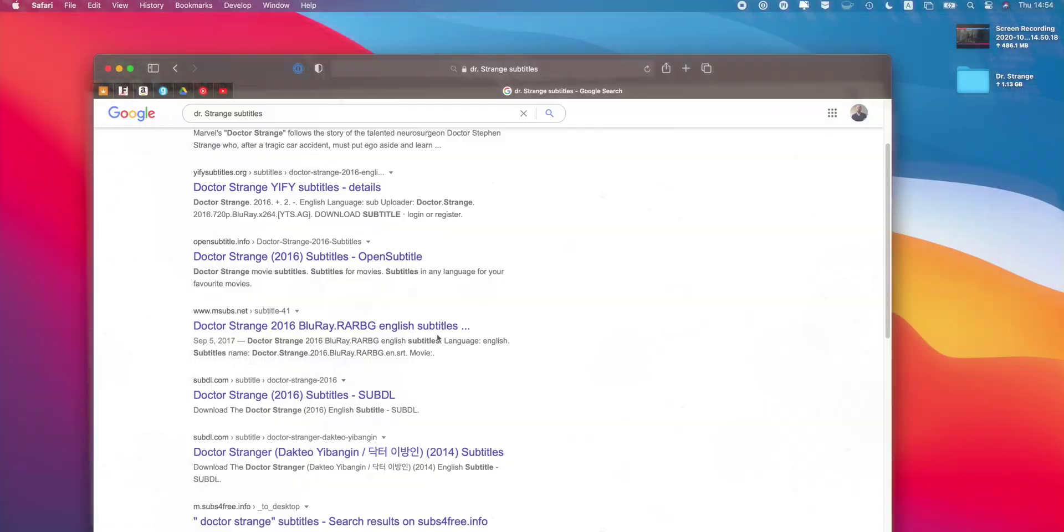
pyautogui.scroll(-5, 438, 272)
pyautogui.click(453, 508)
# - Browse further pages of Google results for dr. Strange subtitles
pyautogui.scroll(-10, 498, 372)
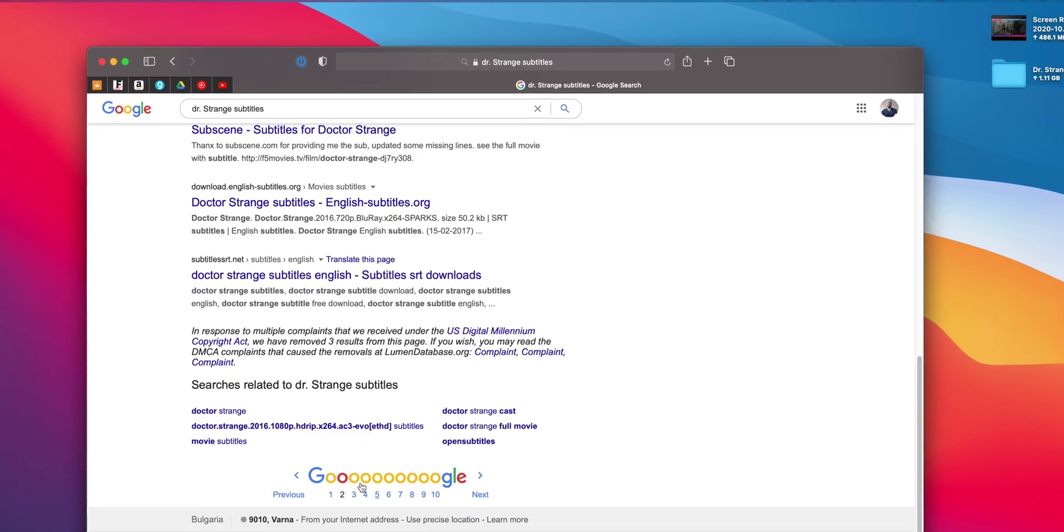
pyautogui.click(363, 491)
pyautogui.scroll(-10, 540, 468)
pyautogui.scroll(5, 516, 437)
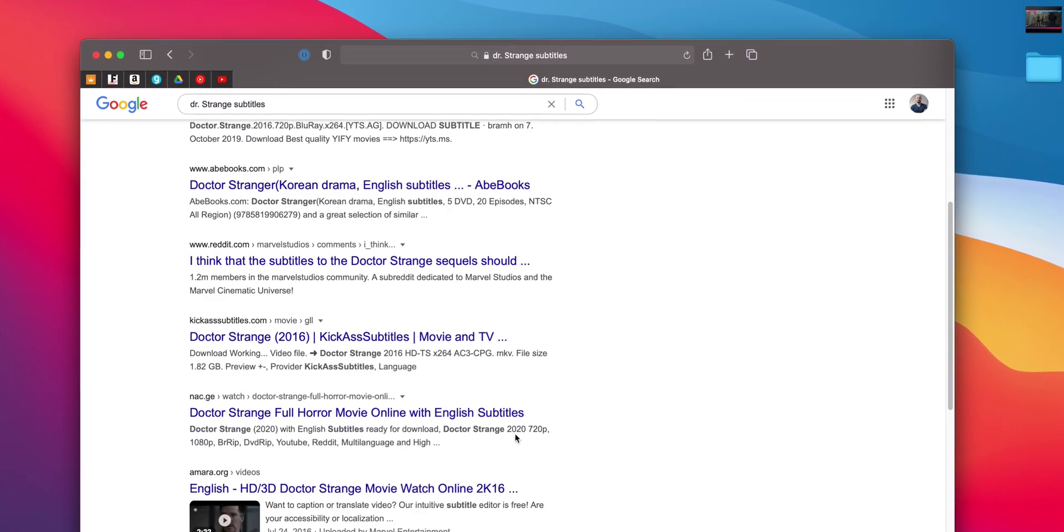
pyautogui.scroll(10, 515, 437)
pyautogui.scroll(-10, 628, 345)
pyautogui.hscroll(-5, 627, 346)
pyautogui.scroll(-10, 645, 415)
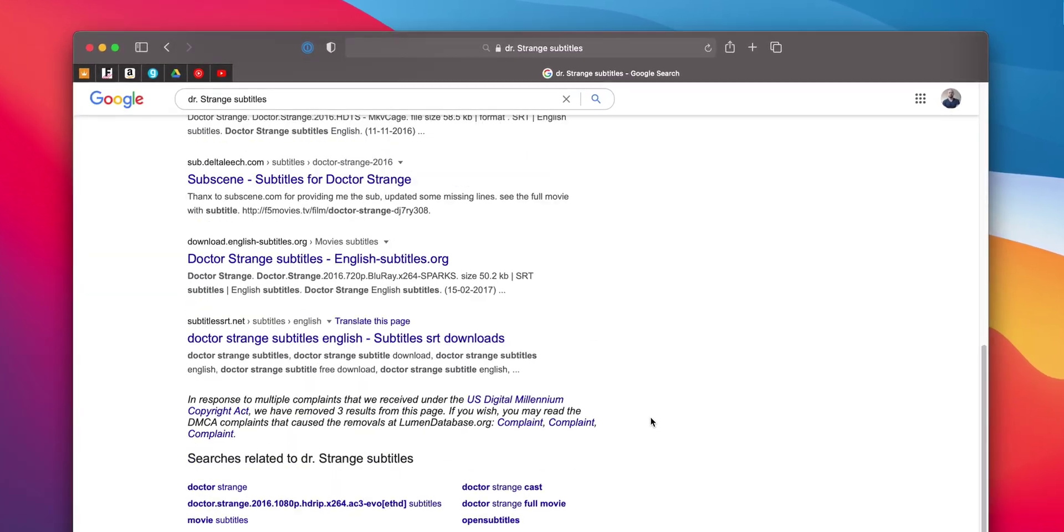
pyautogui.hscroll(5, 479, 485)
pyautogui.scroll(-10, 619, 458)
pyautogui.click(616, 505)
pyautogui.scroll(-5, 617, 483)
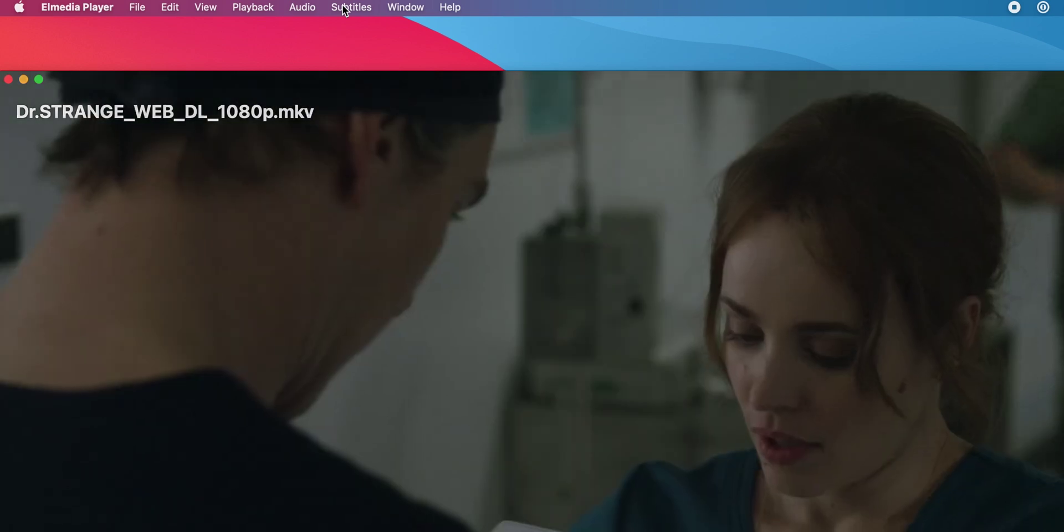
# - Load the Bulgarian Doctor Strange .srt from OpenSubtitles.org through the Subtitles Track menu
pyautogui.click(345, 9)
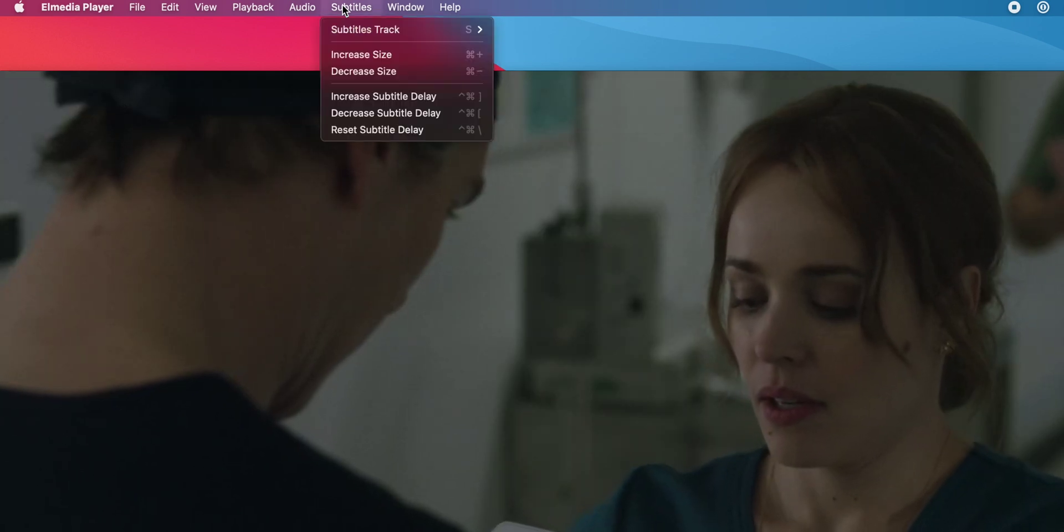
pyautogui.moveTo(358, 27)
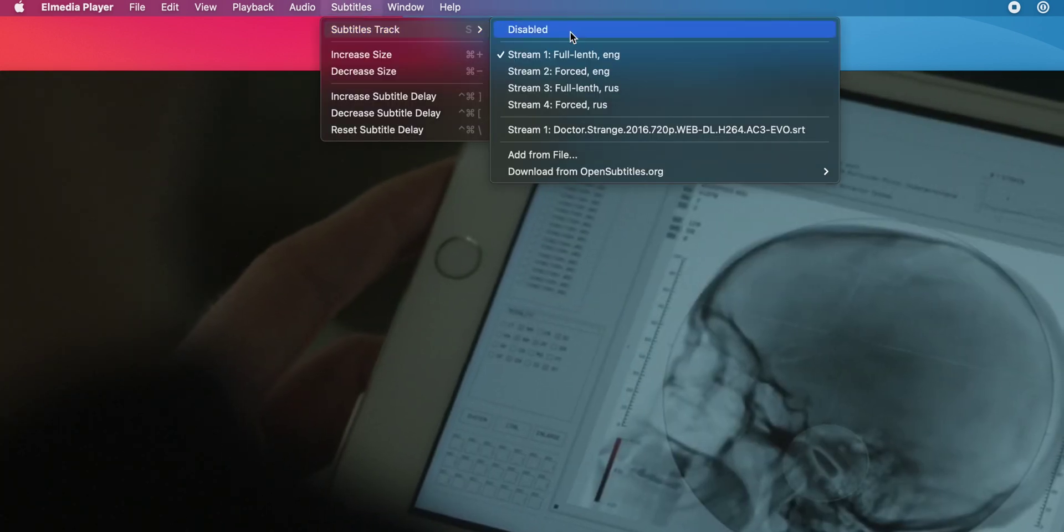
pyautogui.moveTo(586, 170)
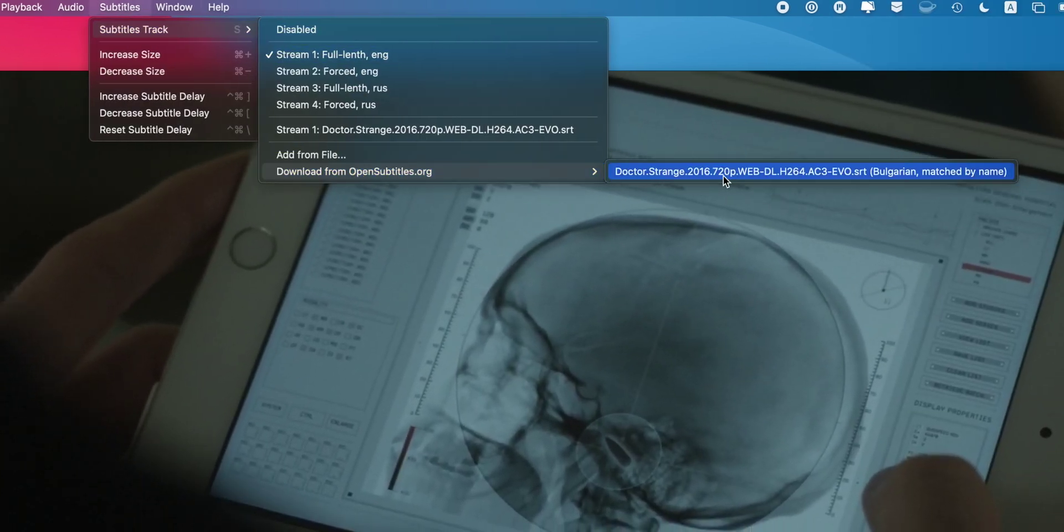
pyautogui.click(724, 173)
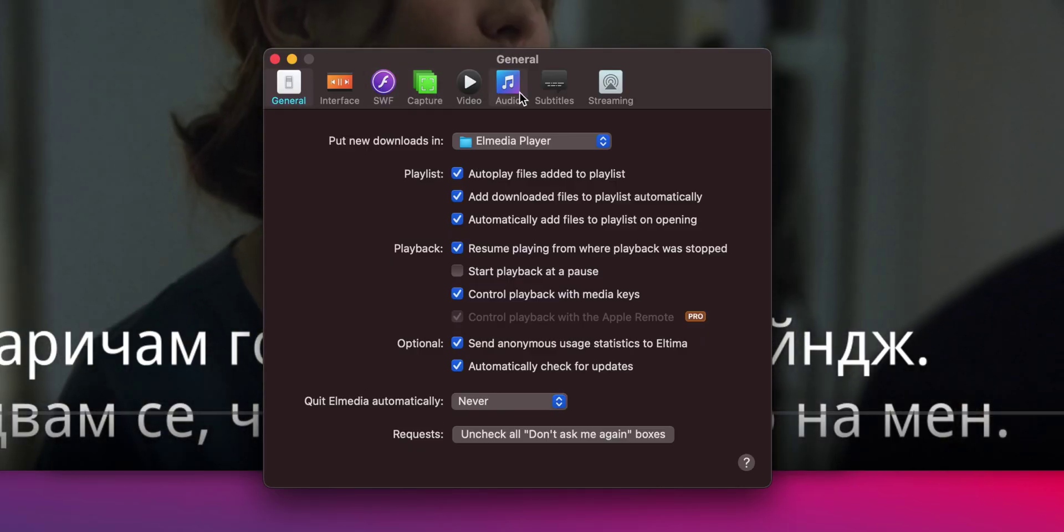
# - Show the Subtitles preferences pane and its Autoload options
pyautogui.click(551, 89)
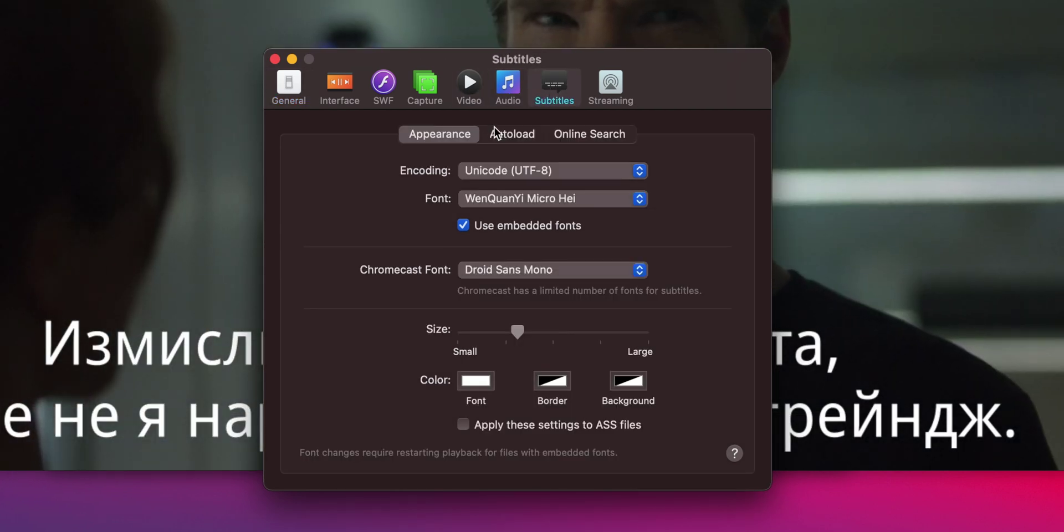
pyautogui.click(505, 131)
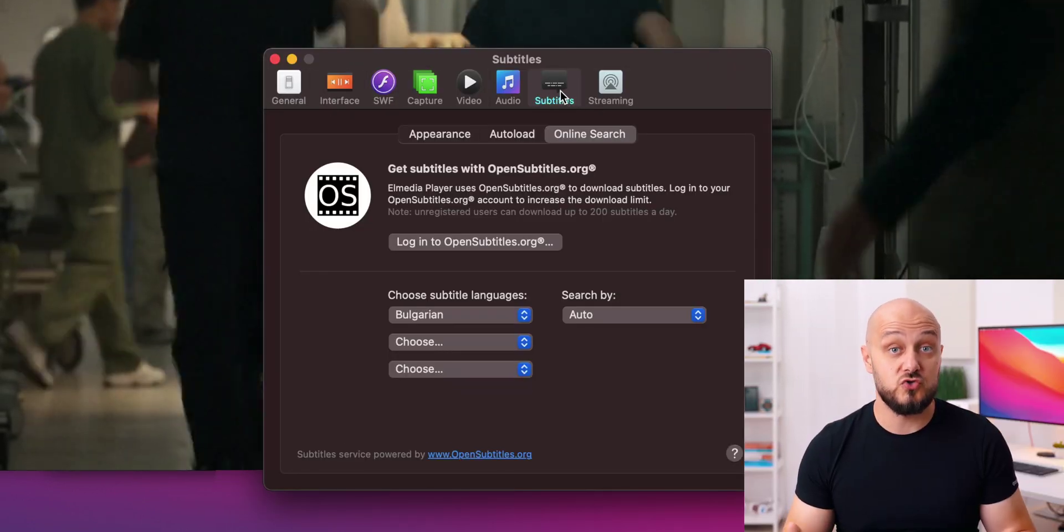
pyautogui.click(524, 315)
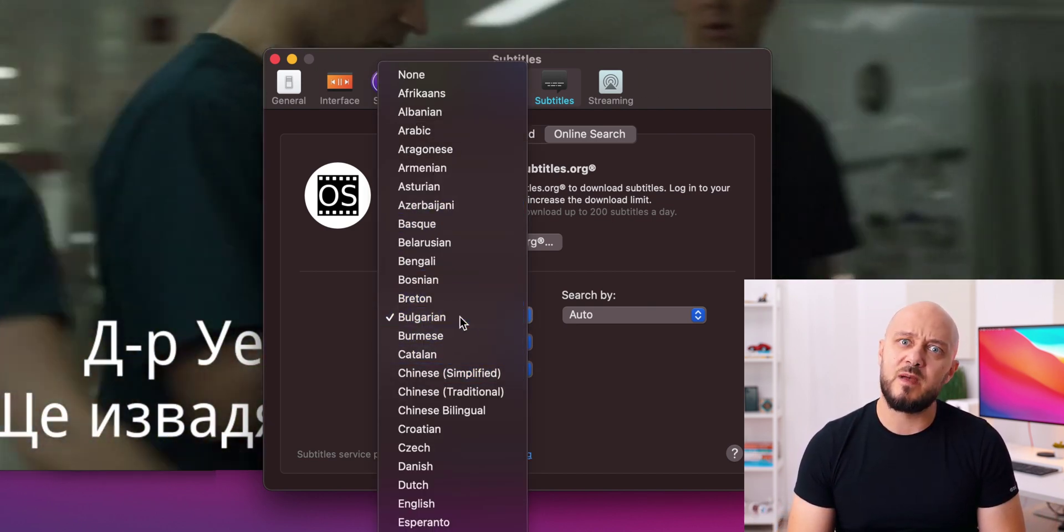
pyautogui.click(460, 317)
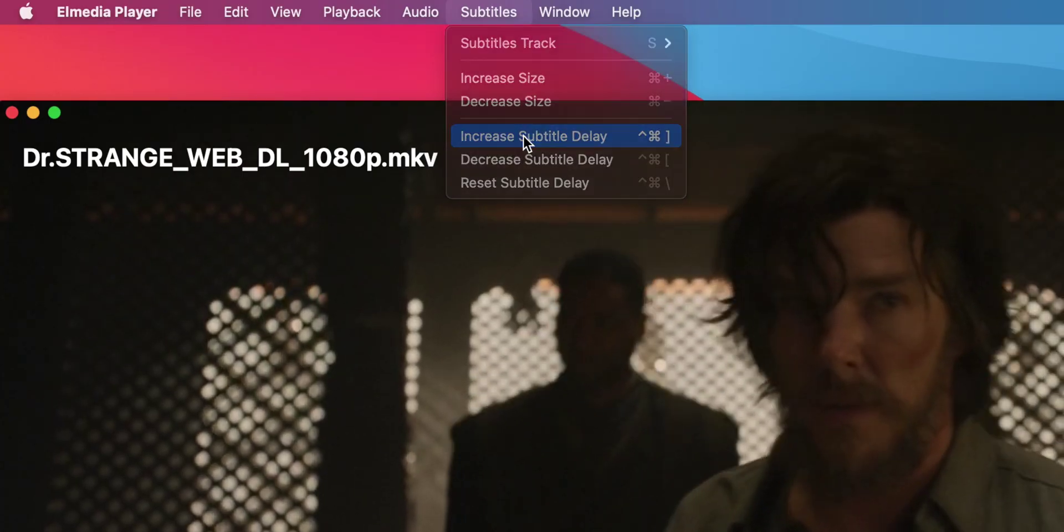
# - Increase the subtitle delay four times, stepping from 0.1 s up to 0.4 s
pyautogui.click(523, 135)
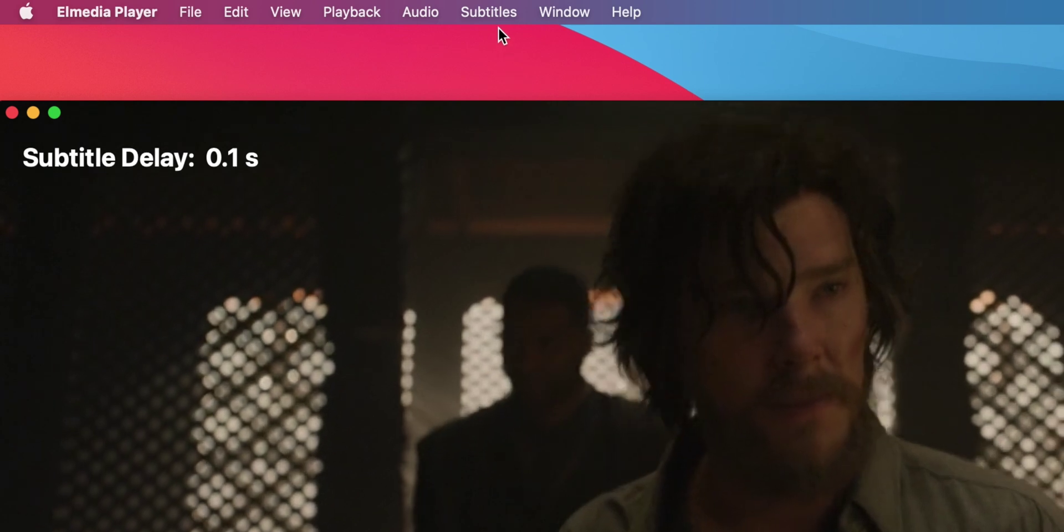
pyautogui.click(498, 13)
pyautogui.click(507, 136)
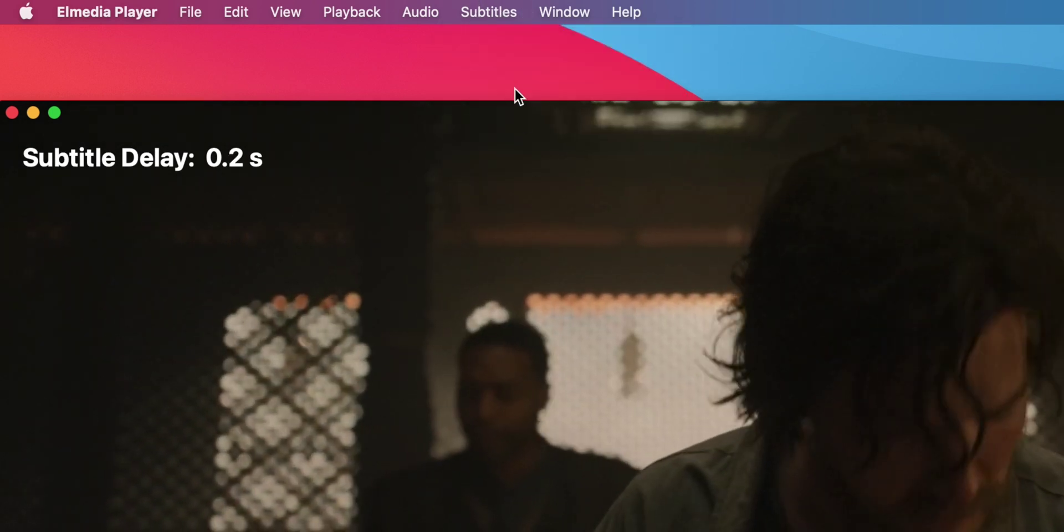
pyautogui.click(501, 13)
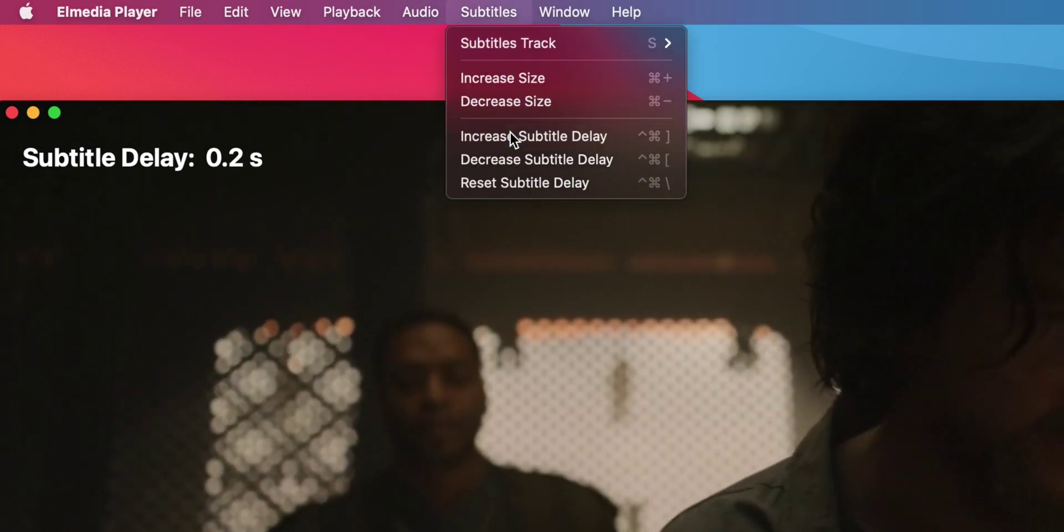
pyautogui.click(510, 134)
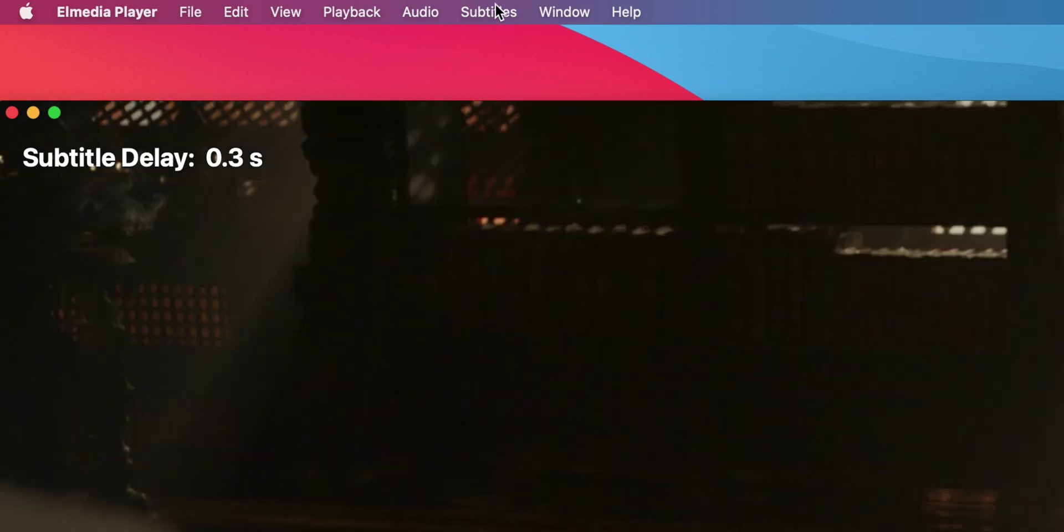
pyautogui.click(494, 12)
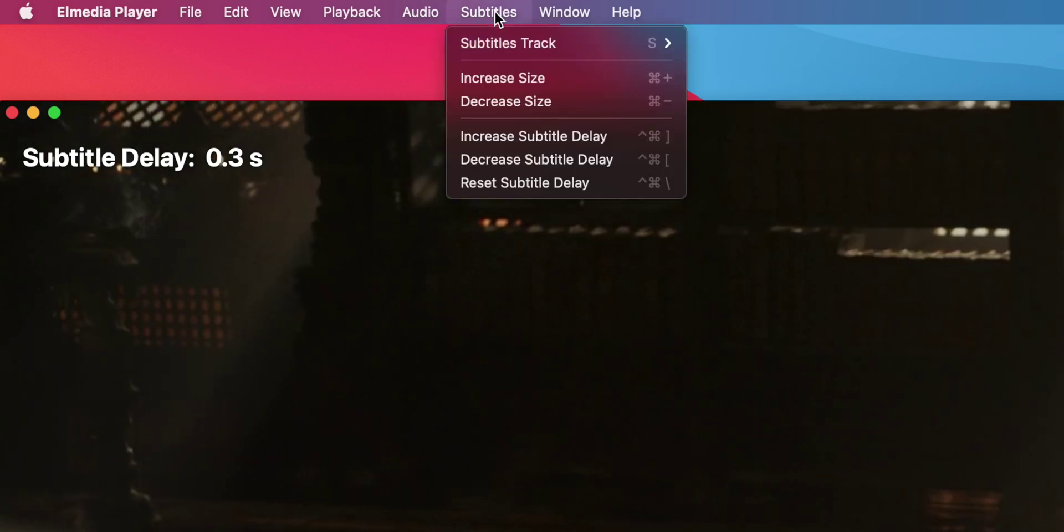
pyautogui.click(521, 136)
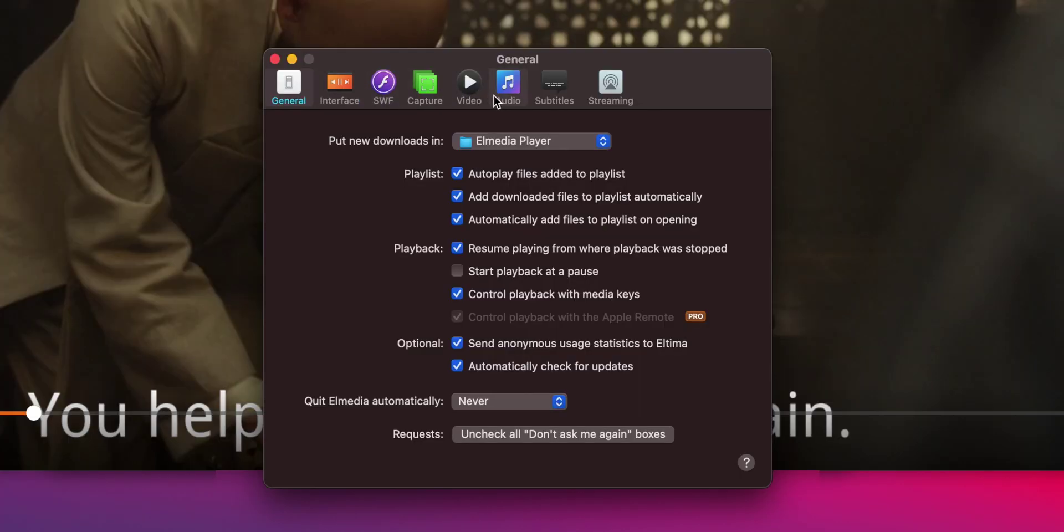
# - Show the subtitle Appearance preferences and open the font colour picker
pyautogui.click(569, 95)
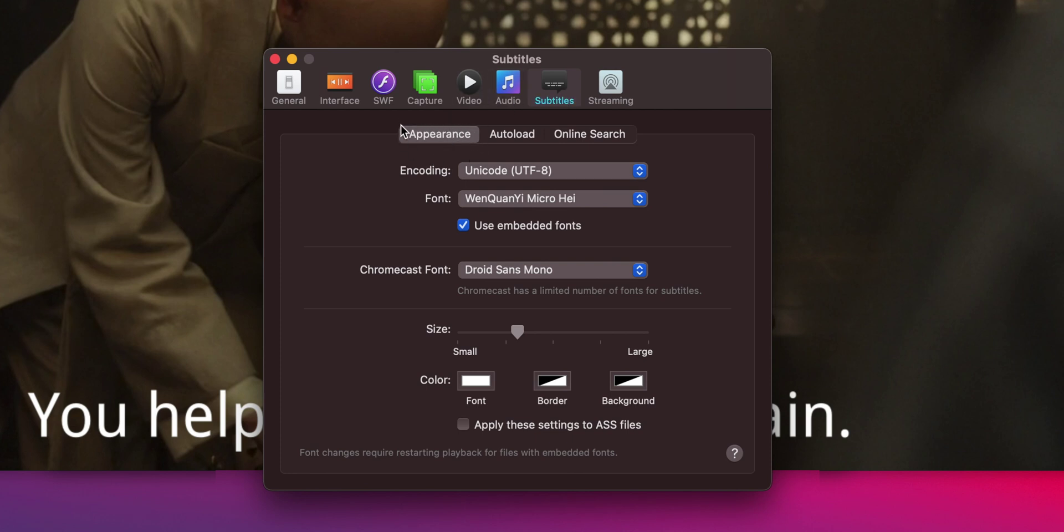
pyautogui.click(475, 380)
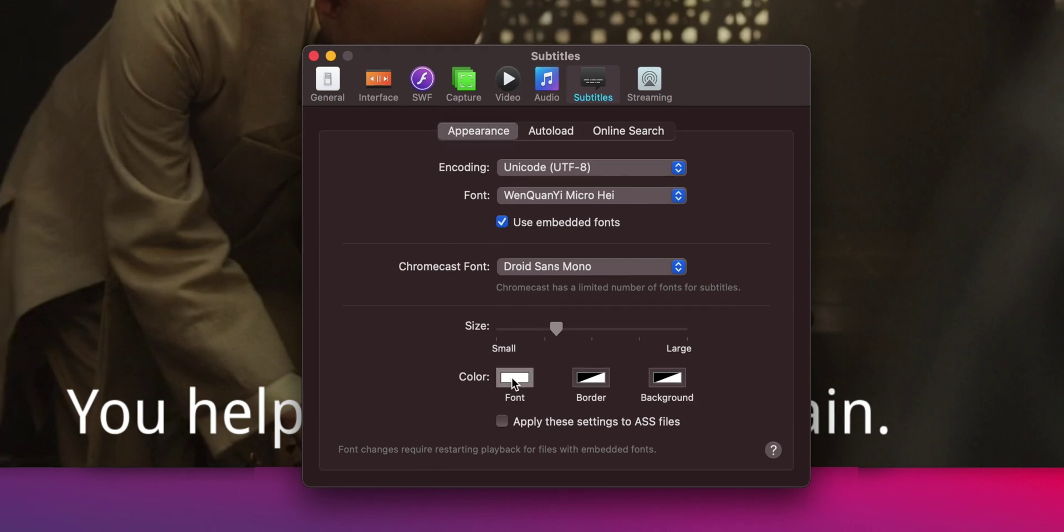